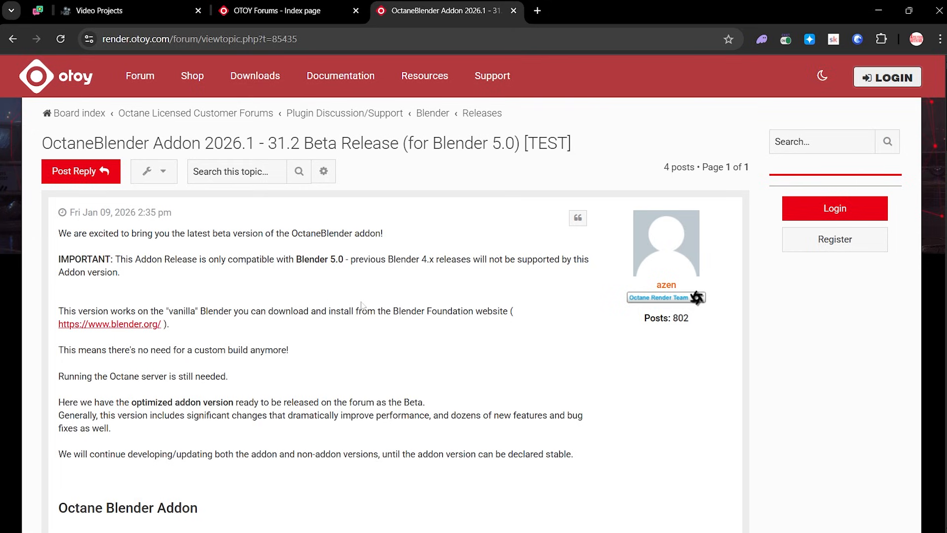
Step: Review the add-on and server download links and the installation instructions on the OctaneBlender 2026.1 - 31.2 Beta release page
scroll(361, 305, down, 3)
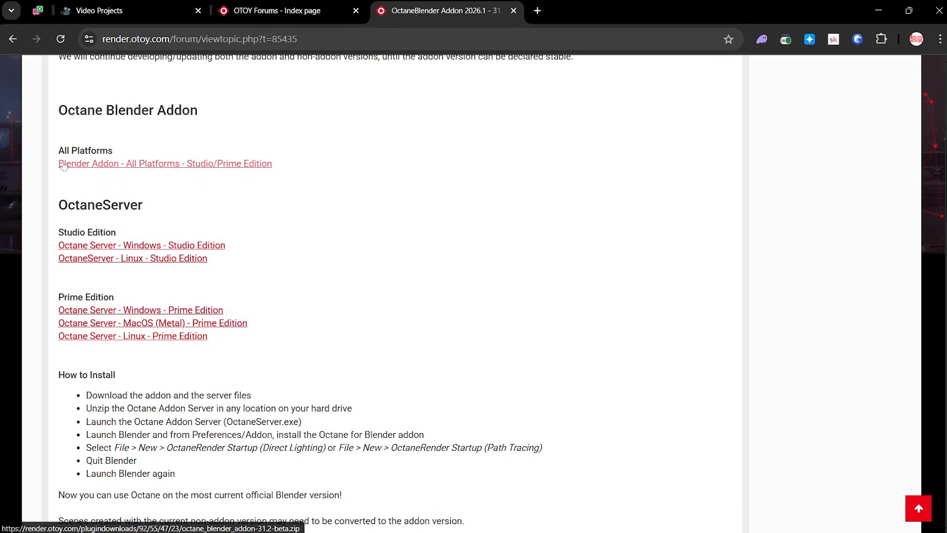
scroll(198, 228, down, 1)
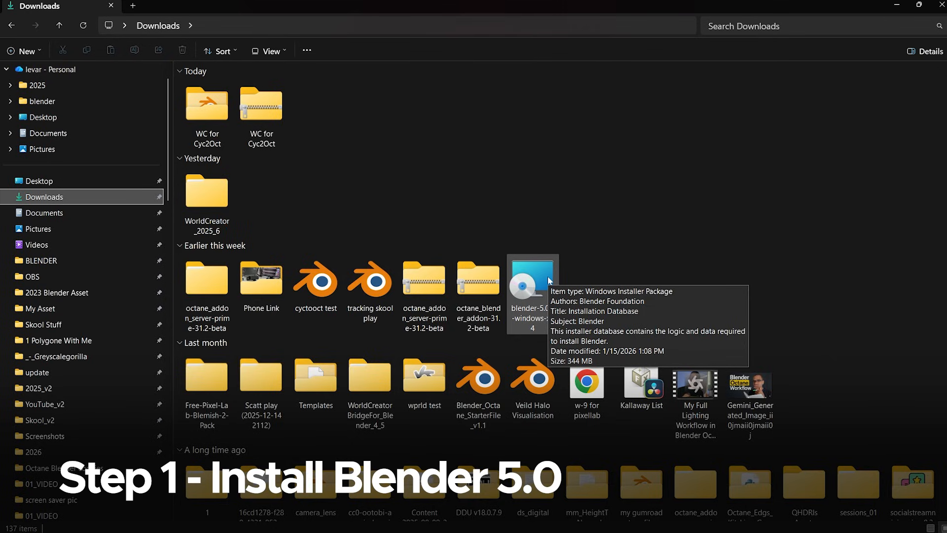
Step: Launch the blender-5.0.1-windows-x64 installer in Downloads and select the zipped octane_addon_server-prime-31.2-beta archive
double_click(549, 280)
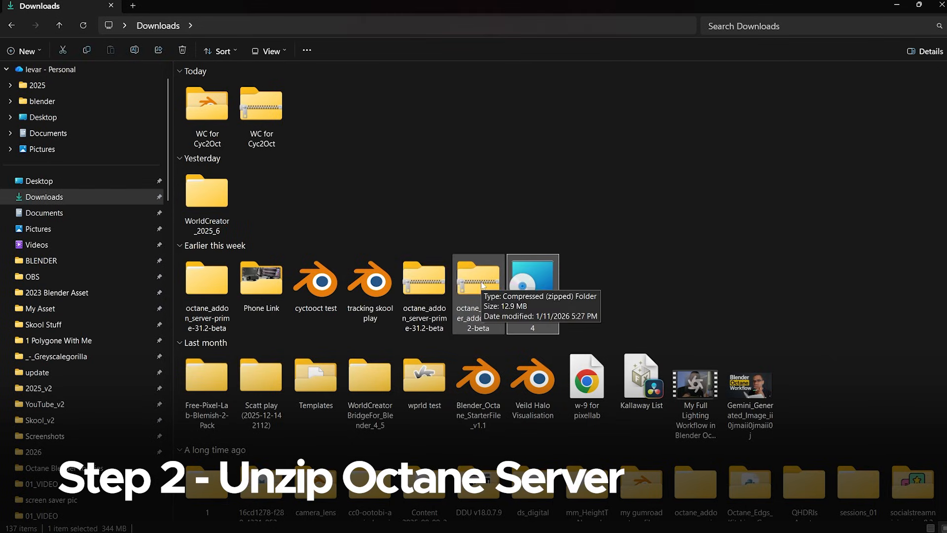
click(425, 284)
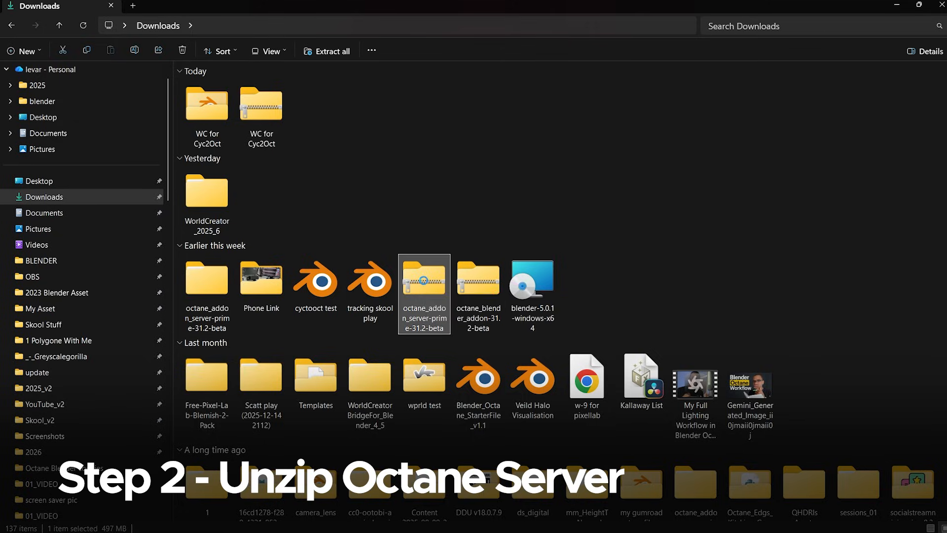
Step: Run OctaneServer from the extracted octane_addon_server-prime-31.2-beta folder and check for its icon in the system tray
double_click(206, 277)
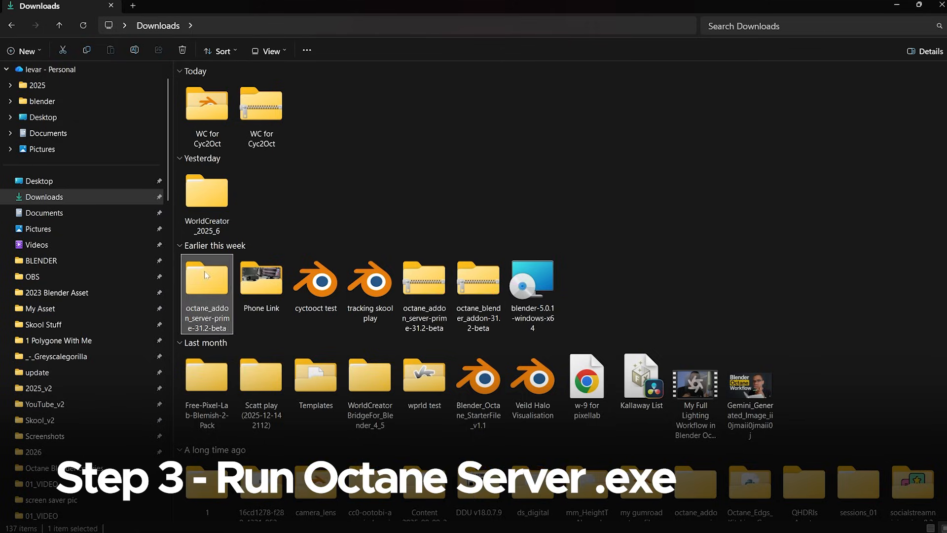
double_click(221, 106)
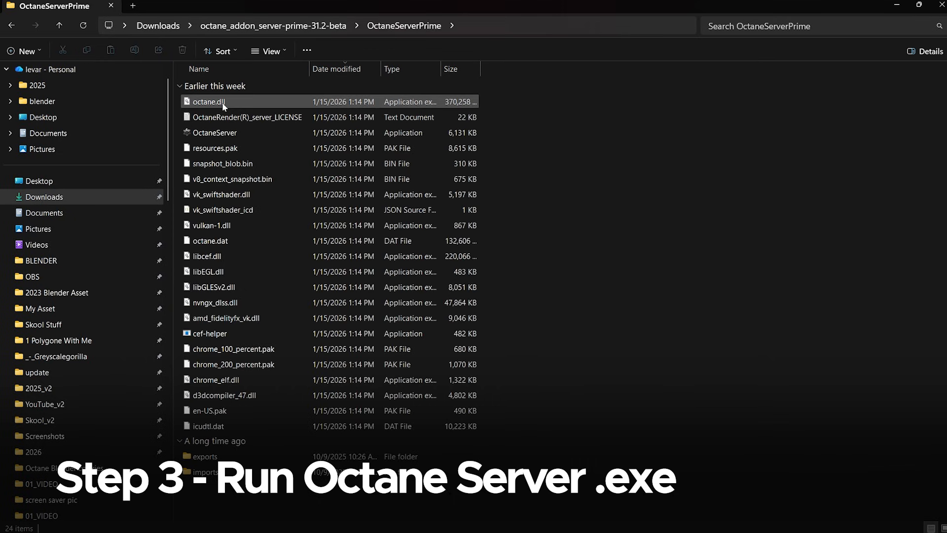
click(253, 132)
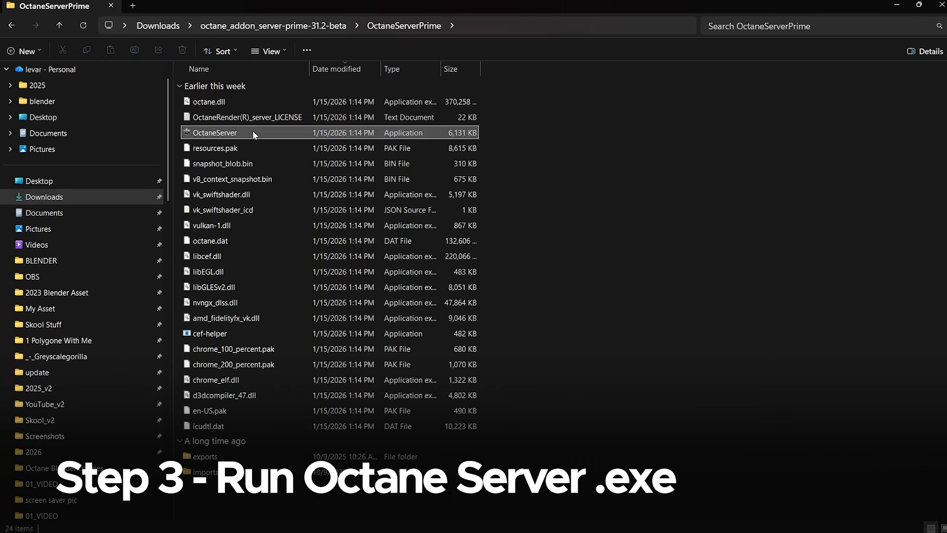
double_click(253, 132)
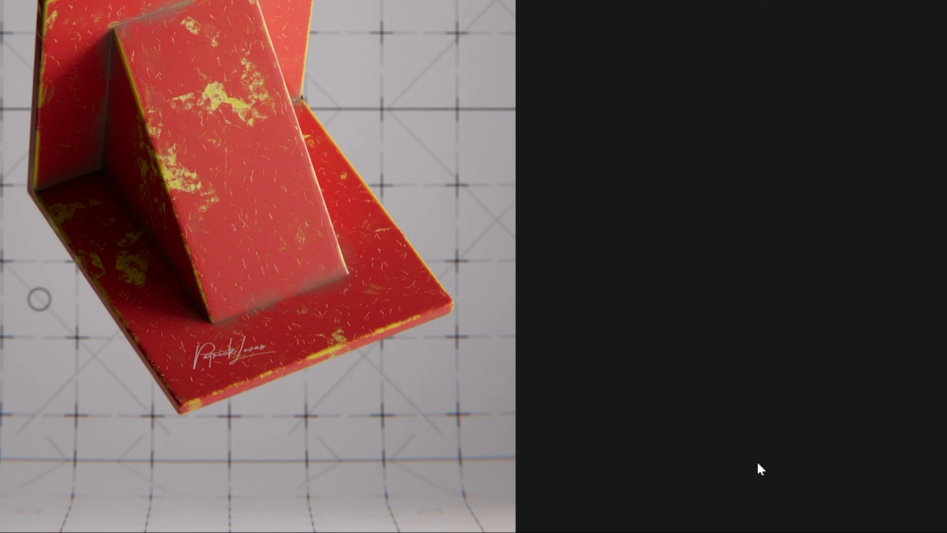
click(759, 513)
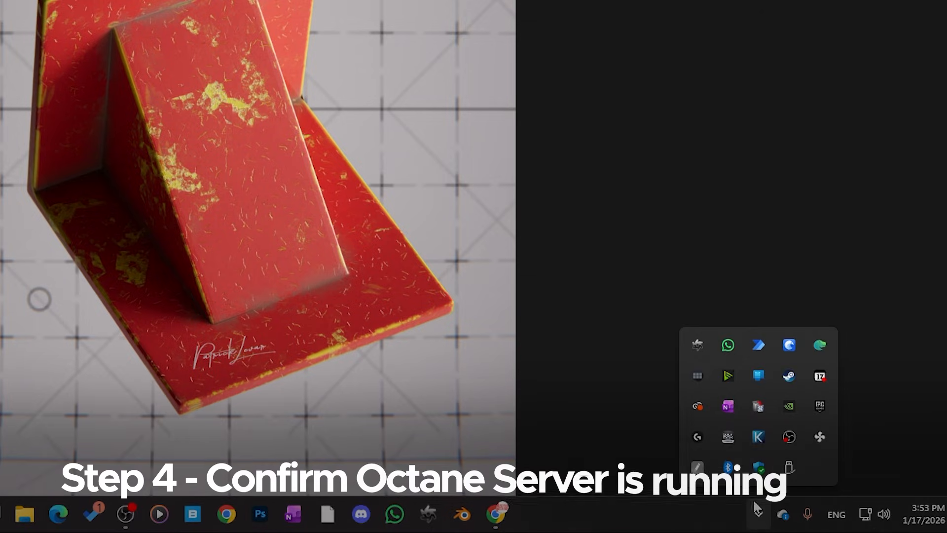
mouse_move(697, 342)
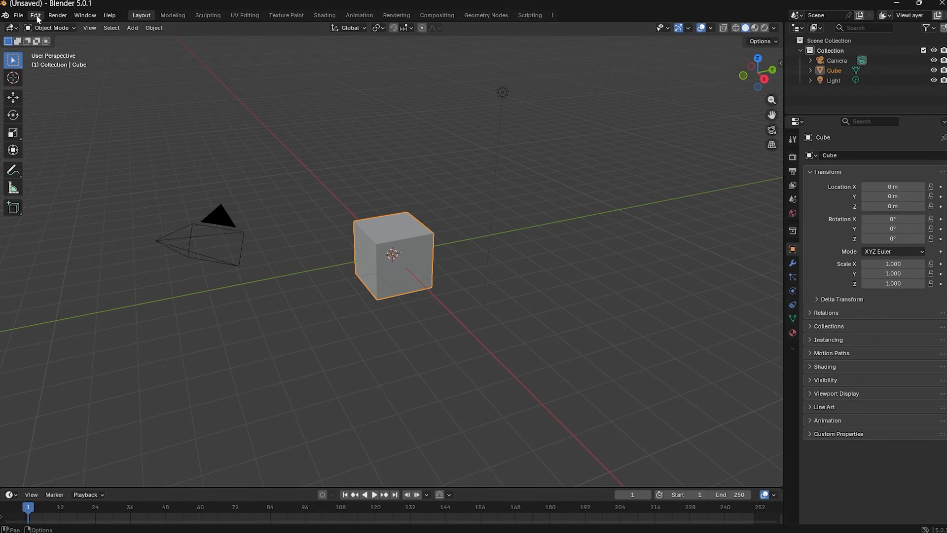
Step: Switch to Blender 5.0.1 and enable the OctaneBlender (v. 31.2.0) add-on in the Preferences
click(36, 15)
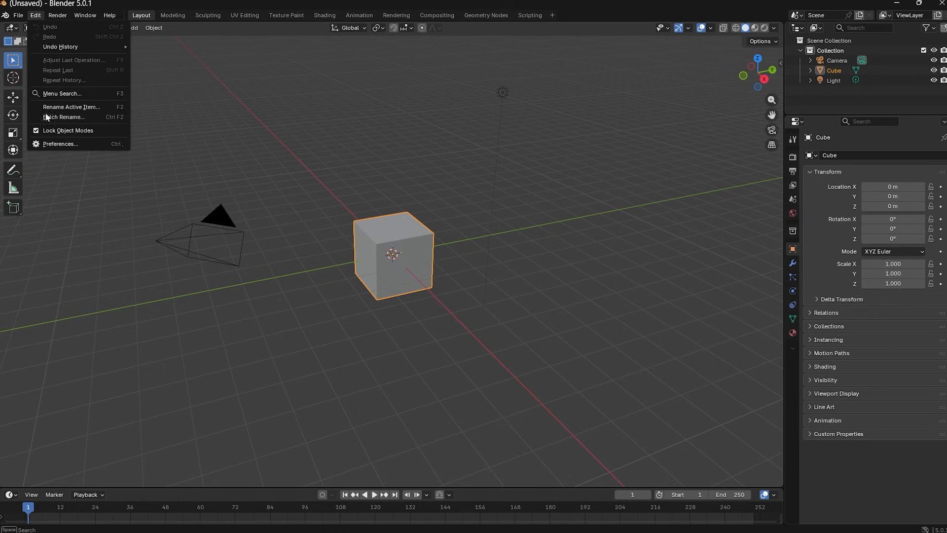
click(56, 144)
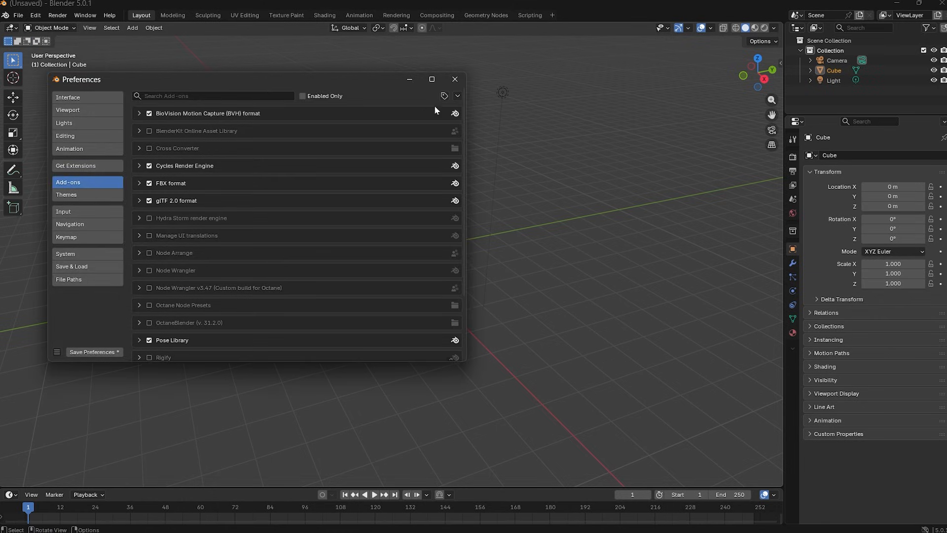
click(457, 96)
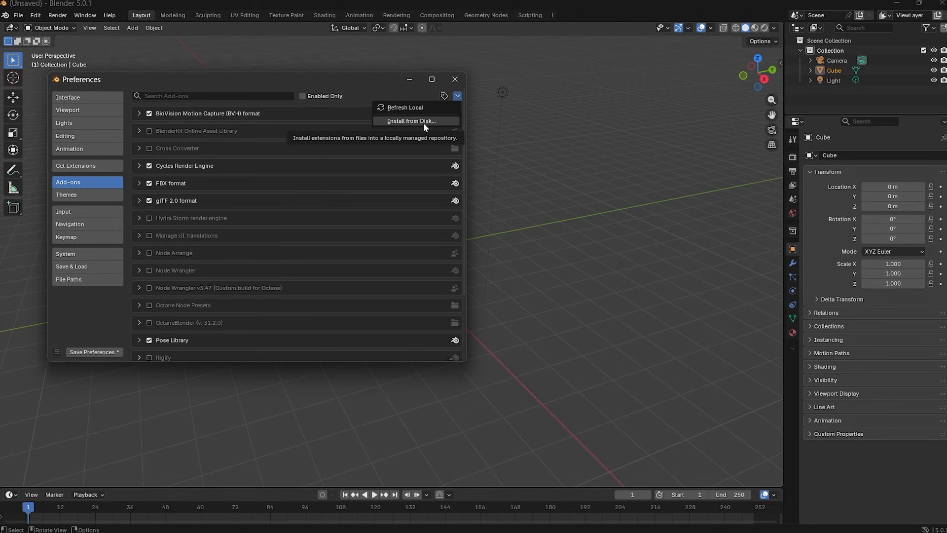
scroll(241, 268, down, 1)
scroll(241, 268, down, 3)
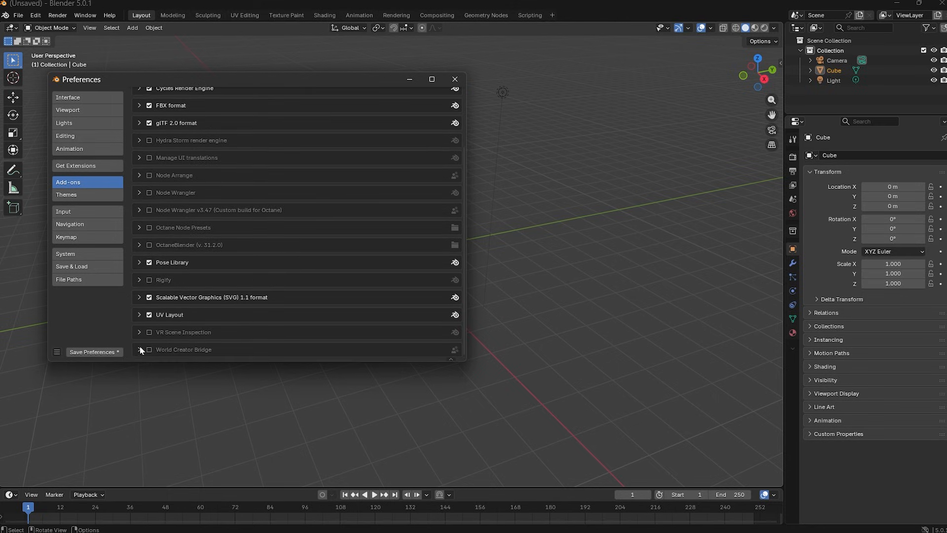
click(139, 245)
click(149, 244)
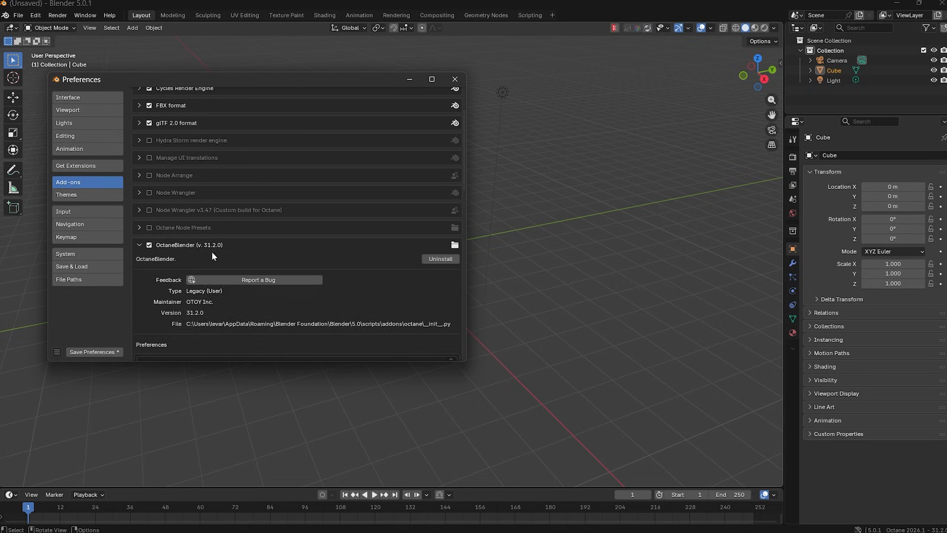
click(139, 246)
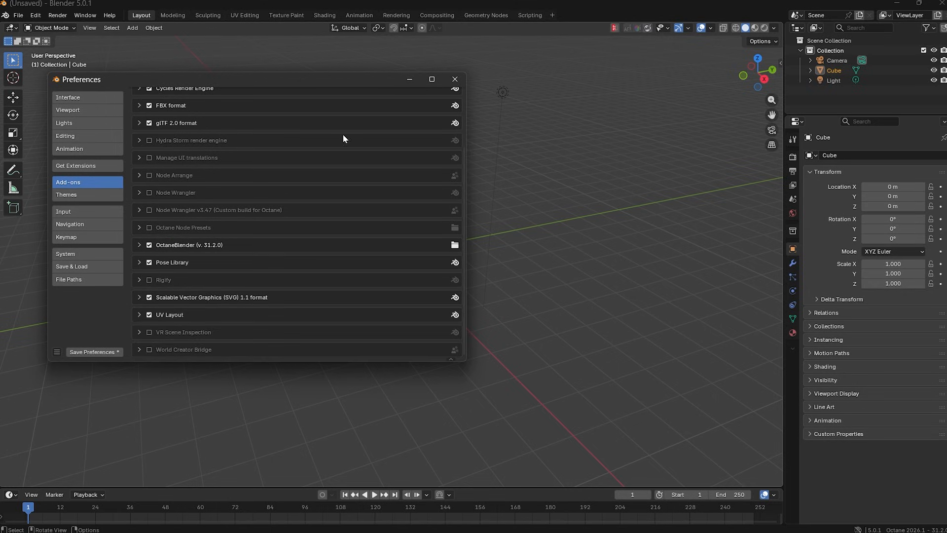
click(455, 79)
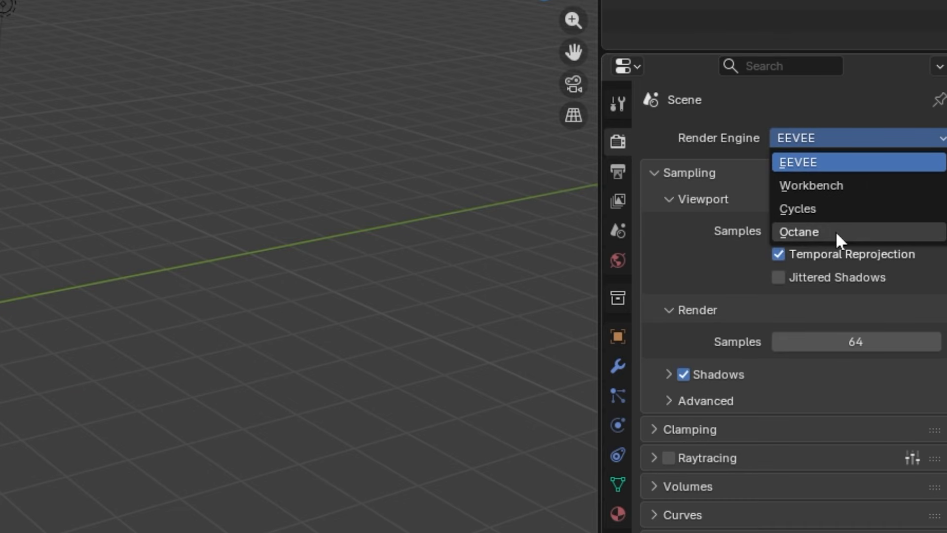
Step: Set the render engine to Octane and preview the default cube in rendered viewport shading
click(836, 231)
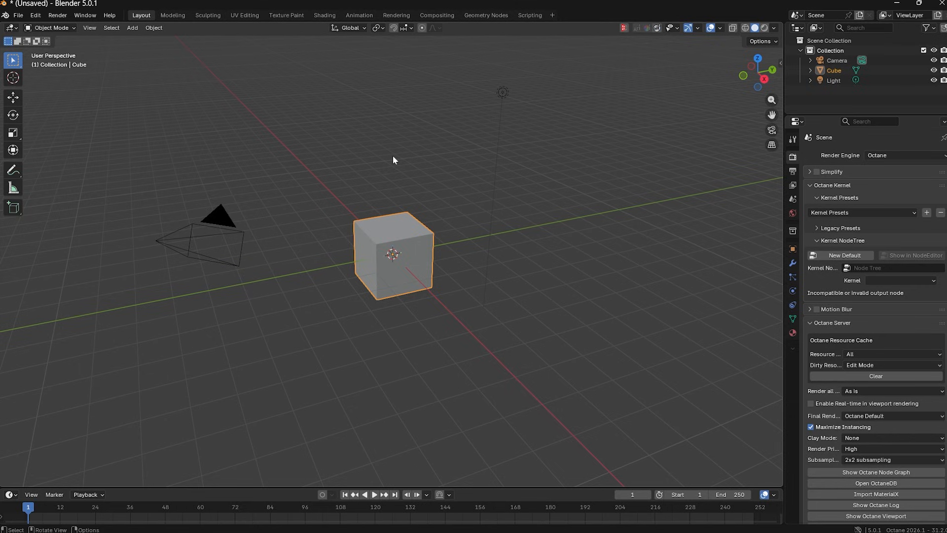
click(765, 28)
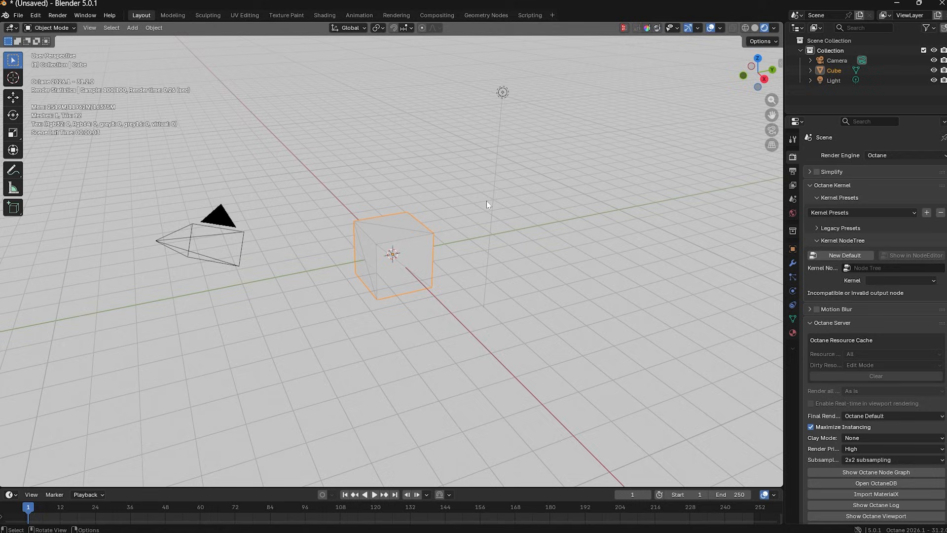
middle_drag(493, 203, 492, 211)
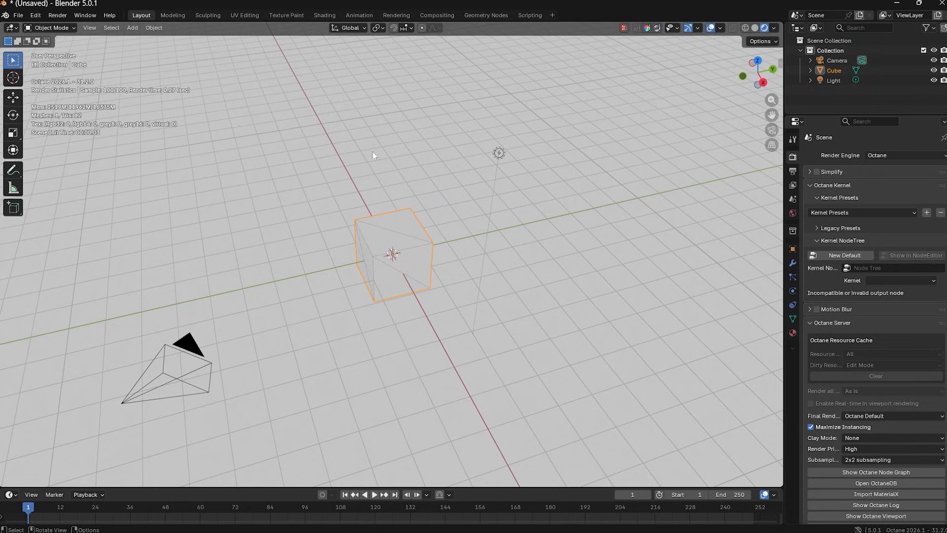
Step: Create a new file from OctaneRender Startup (Compositor and Denoiser) and inspect its cube in rendered viewport shading
click(17, 16)
mouse_move(50, 27)
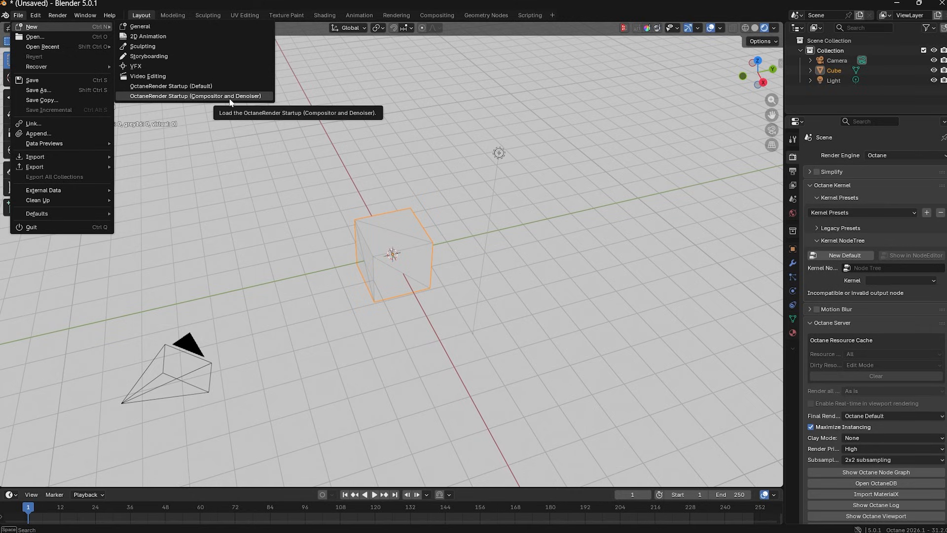
click(228, 97)
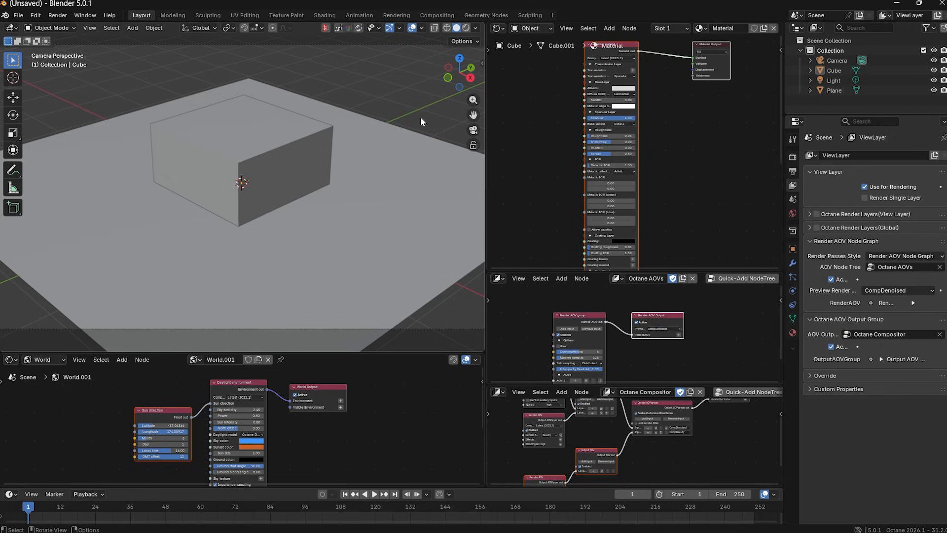
click(465, 28)
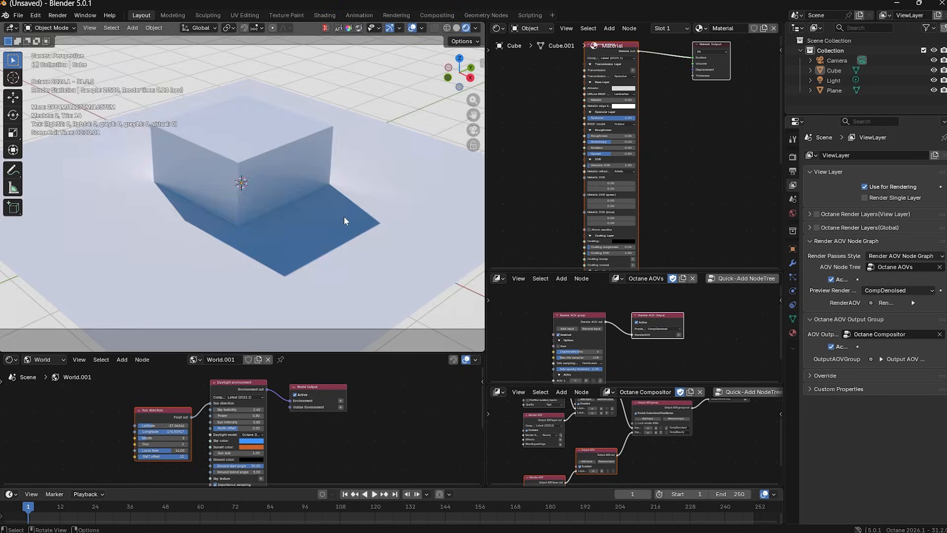
middle_drag(328, 225, 277, 229)
scroll(277, 229, up, 4)
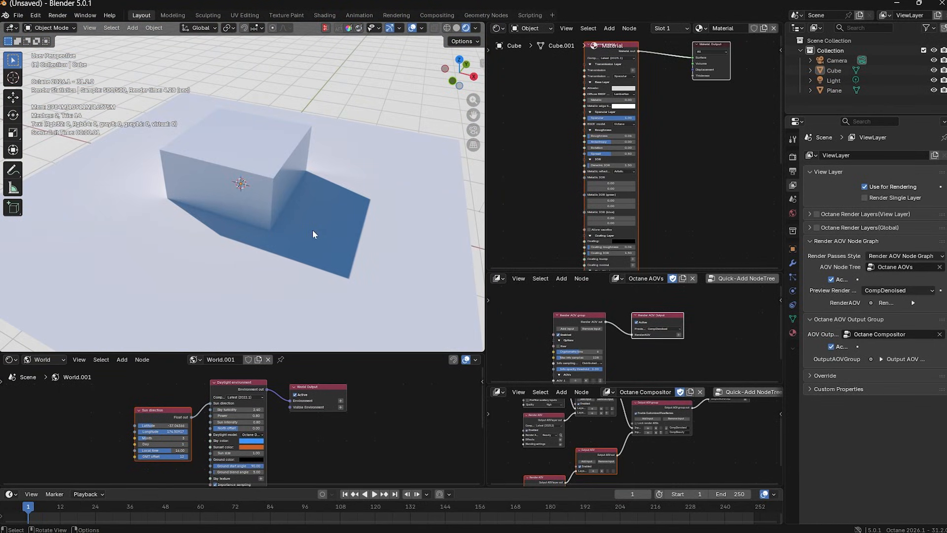
middle_drag(312, 229, 269, 220)
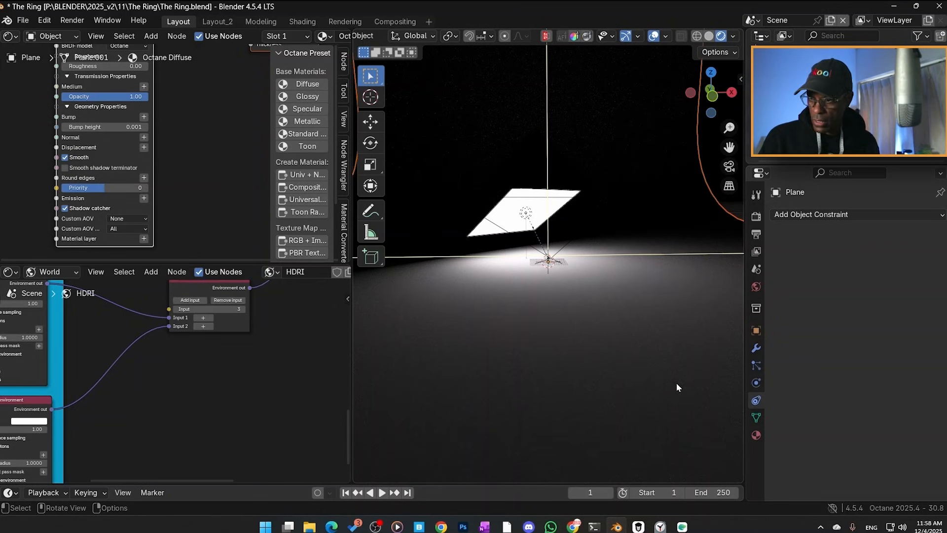
Step: Scale the selected plane in the ring scene
key(s)
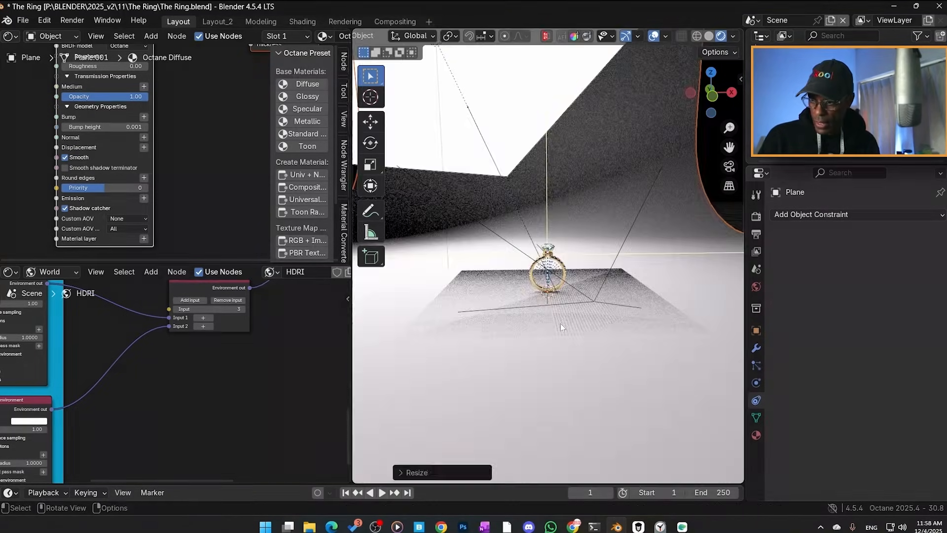
click(532, 313)
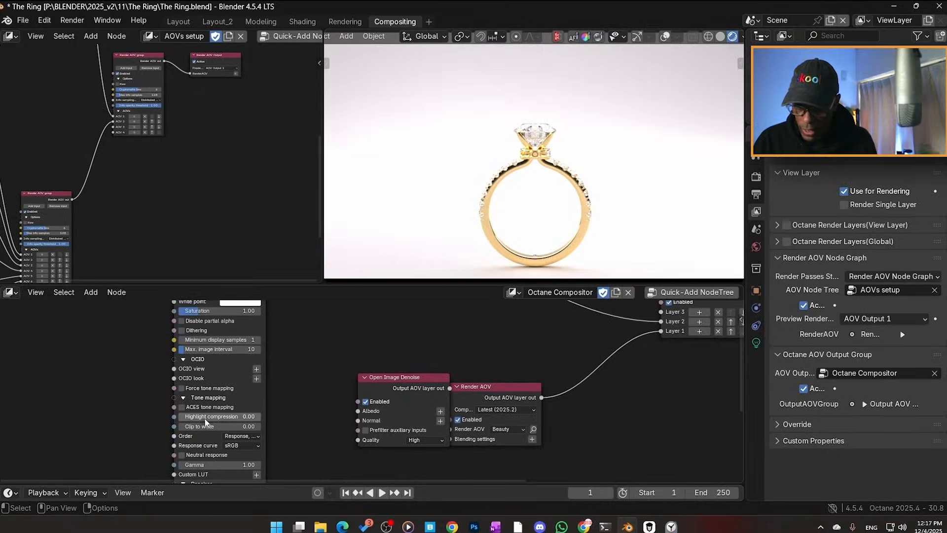
Step: Raise the highlight compression in the tone mapping settings of the ring scene's Octane Compositor node
drag(206, 419, 235, 417)
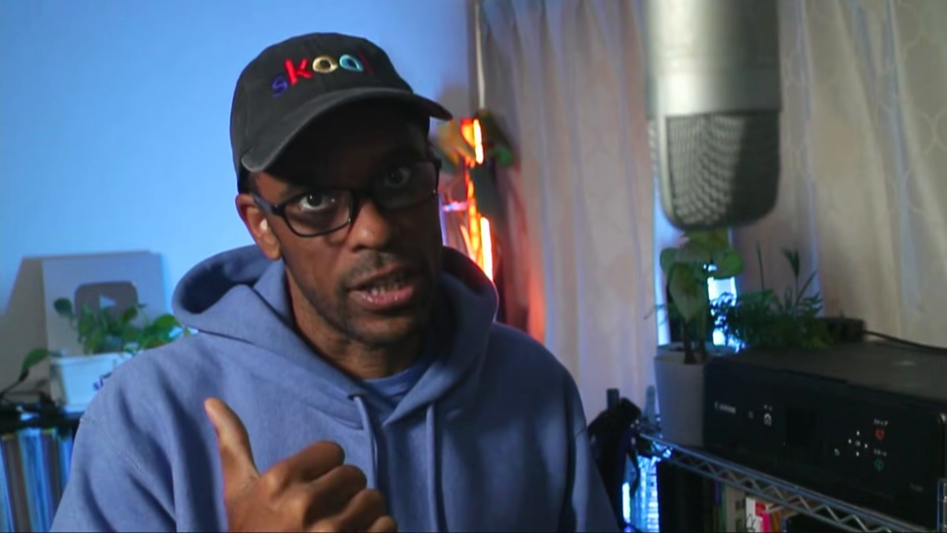